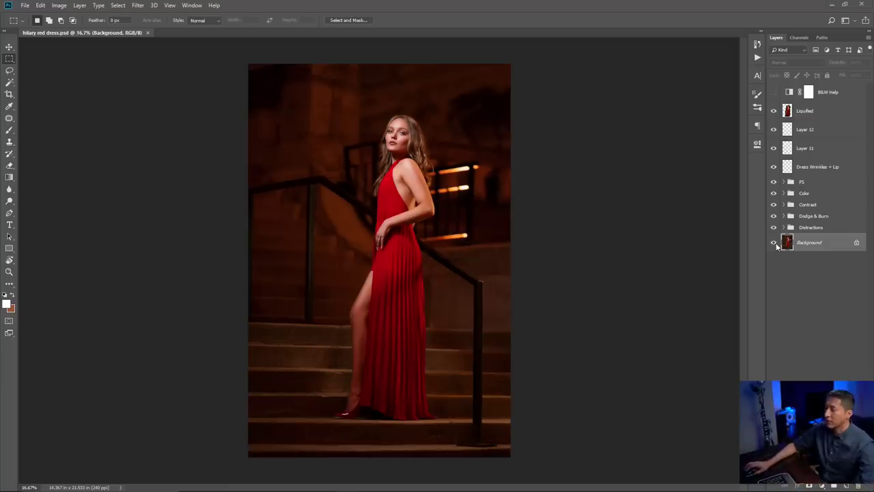
# Show only the Background layer, and turn the Distractions group back on, toggling it to compare the image.
pyautogui.keyDown('alt'); pyautogui.click(774, 244); pyautogui.keyUp('alt')
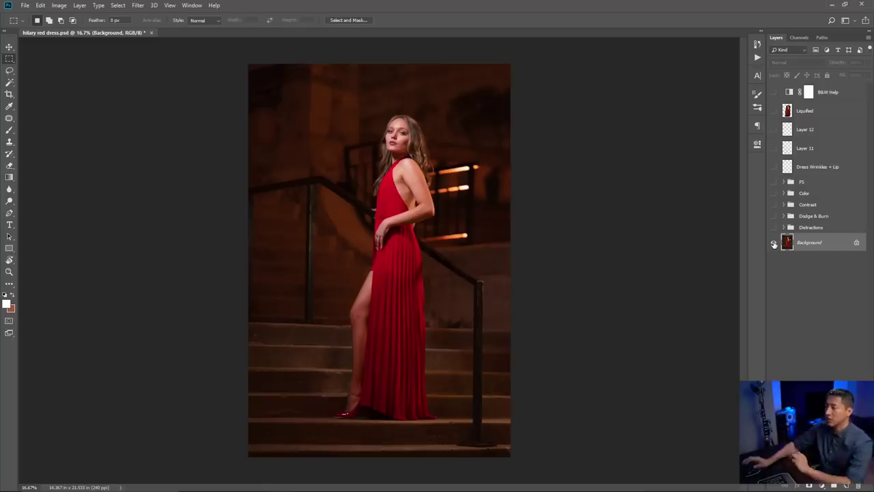
pyautogui.click(774, 228)
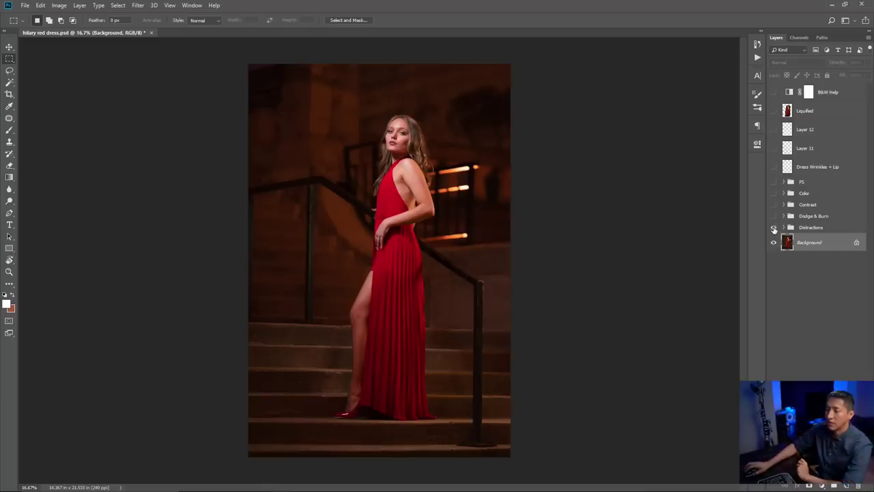
pyautogui.click(774, 229)
pyautogui.click(773, 228)
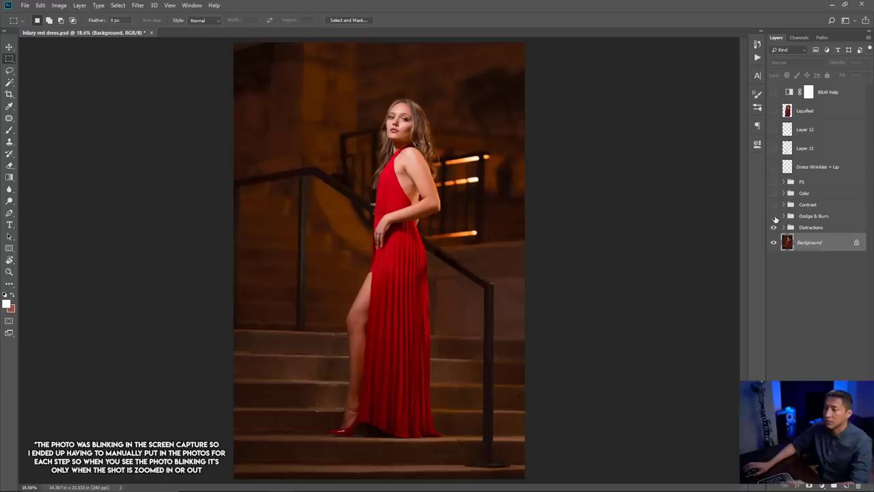
# Turn on and expand the Dodge & Burn group with only its Dodge layer visible.
pyautogui.click(773, 217)
pyautogui.click(784, 216)
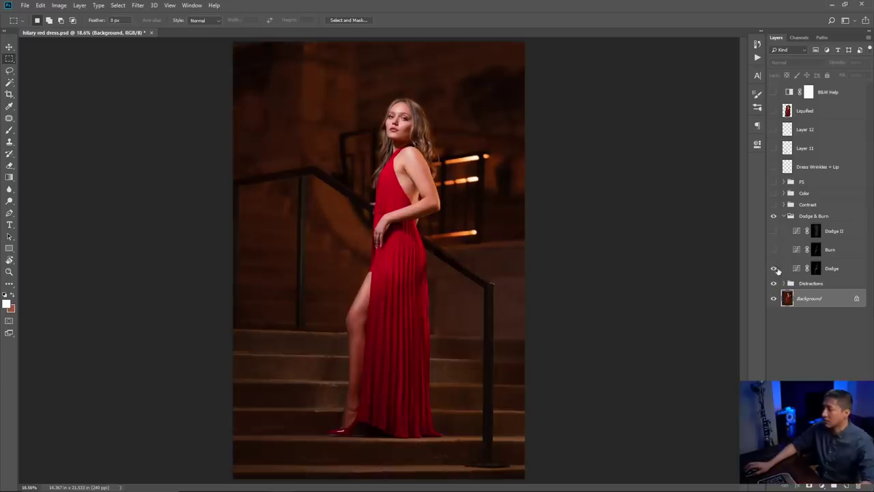
# Compare the image with and without the Dodge layer, and examine that layer's mask on its own.
pyautogui.click(774, 268)
pyautogui.click(774, 268)
pyautogui.click(774, 268)
pyautogui.click(774, 269)
pyautogui.click(774, 268)
pyautogui.click(774, 269)
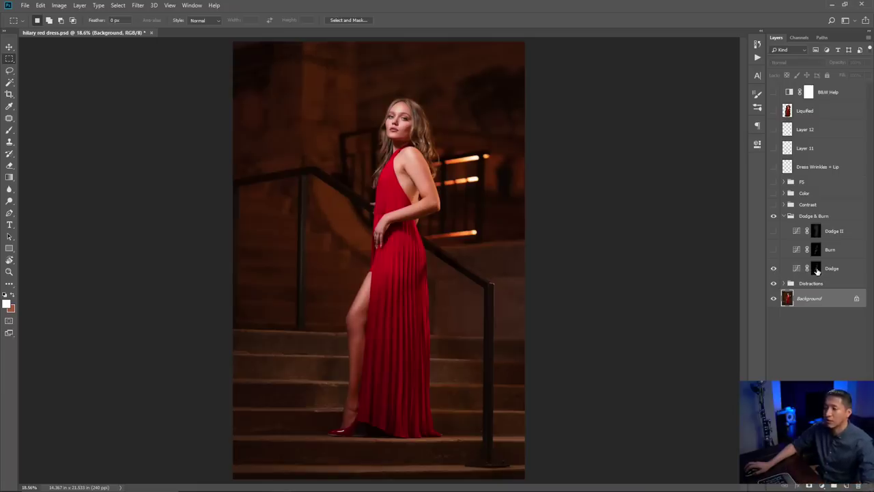
pyautogui.keyDown('alt'); pyautogui.click(817, 268); pyautogui.keyUp('alt')
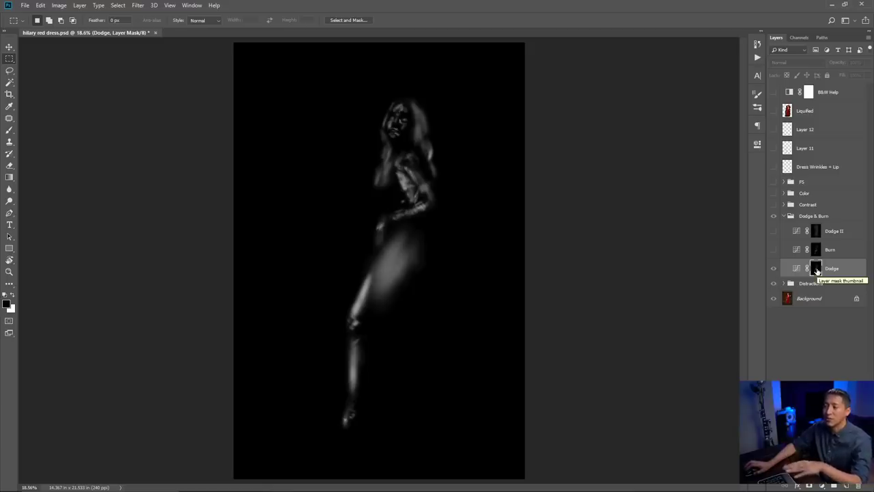
pyautogui.keyDown('alt'); pyautogui.click(817, 269); pyautogui.keyUp('alt')
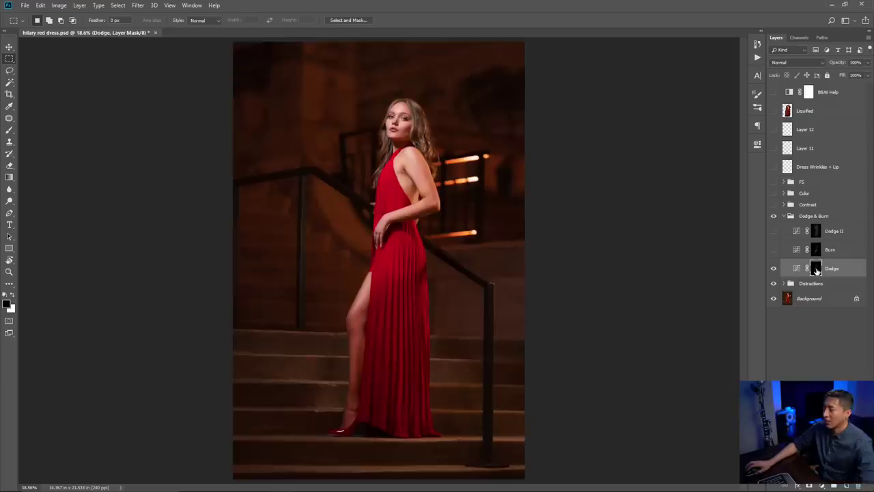
# Turn on the Burn layer and examine its mask on its own before returning to the image.
pyautogui.click(774, 250)
pyautogui.click(774, 250)
pyautogui.click(774, 250)
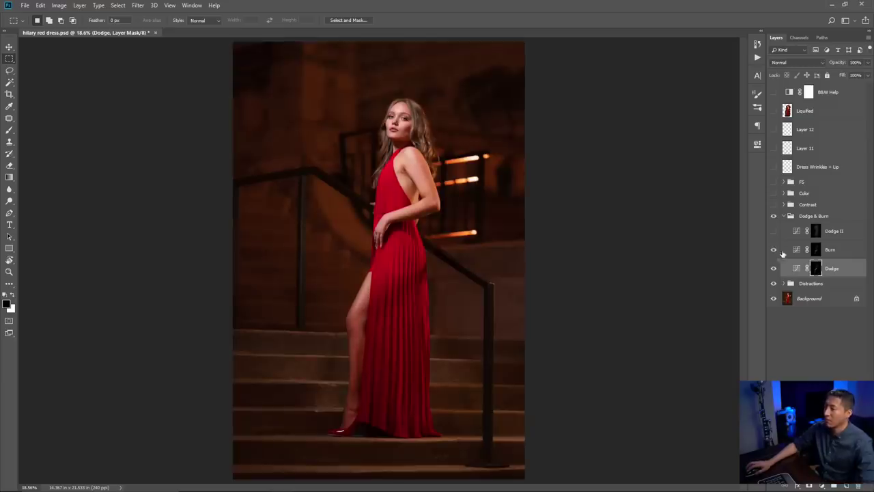
pyautogui.keyDown('alt'); pyautogui.click(817, 250); pyautogui.keyUp('alt')
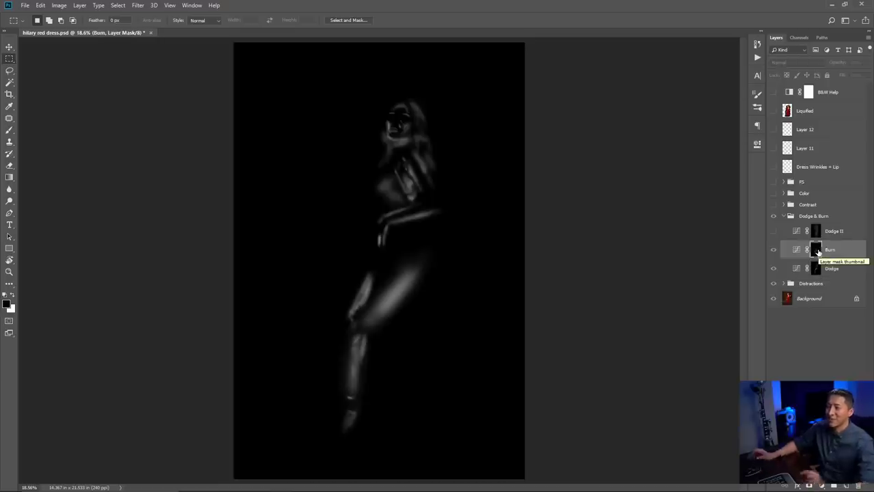
pyautogui.keyDown('alt'); pyautogui.click(817, 251); pyautogui.keyUp('alt')
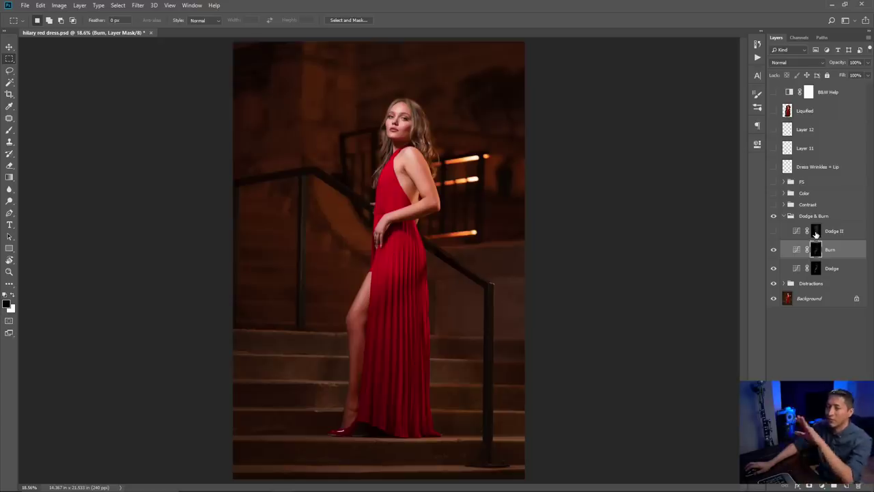
# Turn on the Dodge II layer and make it the active layer.
pyautogui.click(775, 231)
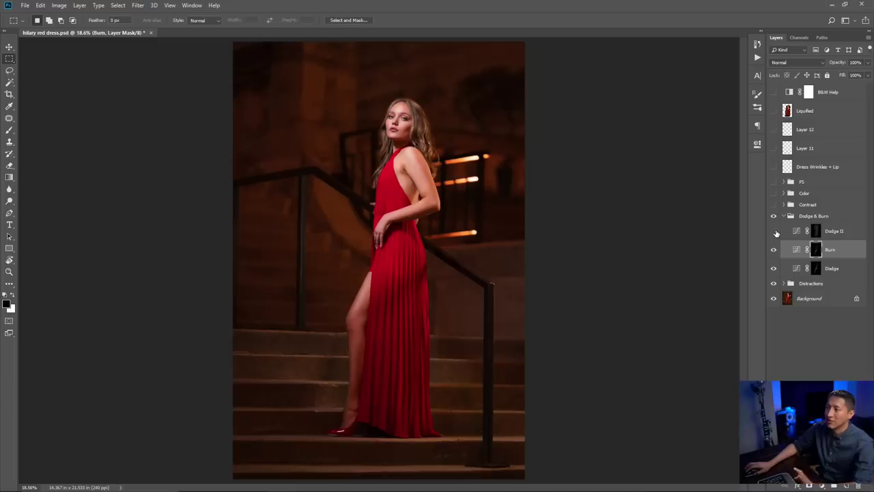
pyautogui.hotkey('alt', ']')
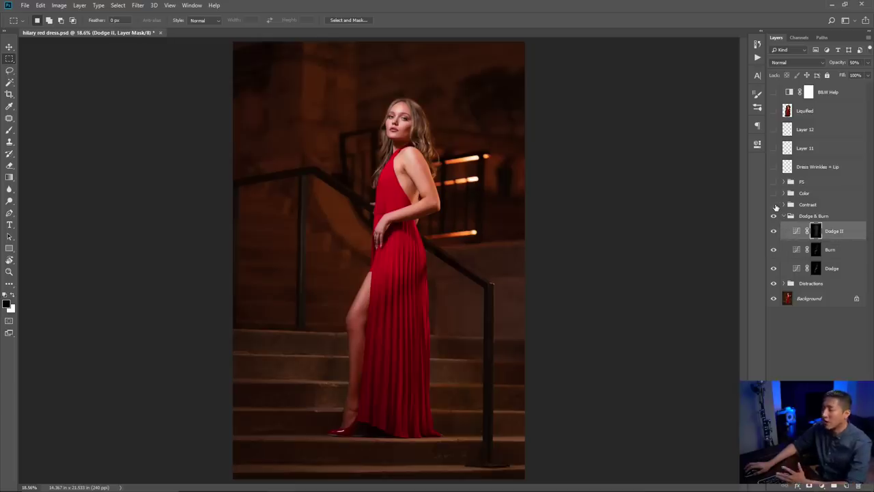
# Turn on and expand the Contrast group, and review the settings of its Levels 1 adjustment.
pyautogui.click(774, 205)
pyautogui.click(784, 205)
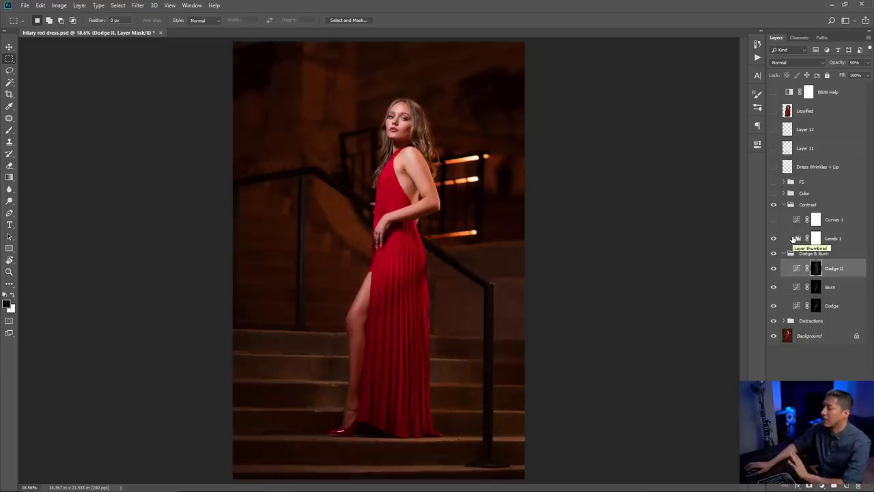
pyautogui.doubleClick(796, 239)
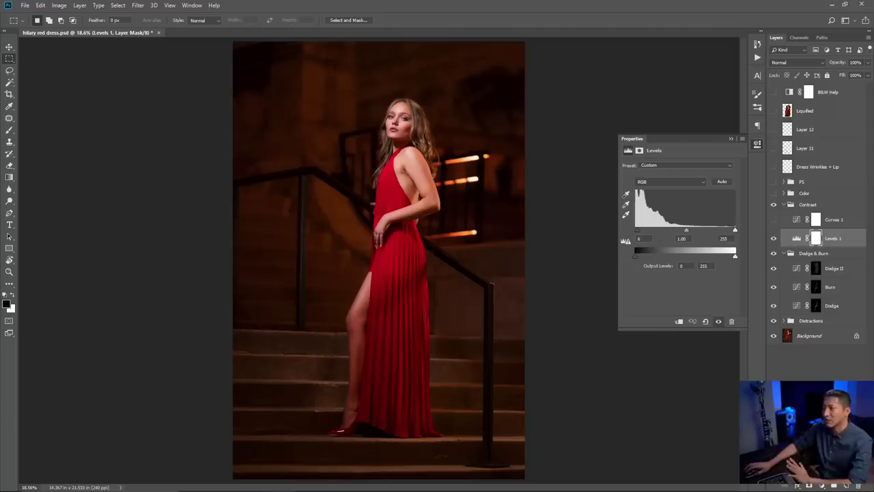
pyautogui.click(731, 139)
# Compare the image with and without Levels 1, and turn on the Curves 1 adjustment.
pyautogui.click(774, 239)
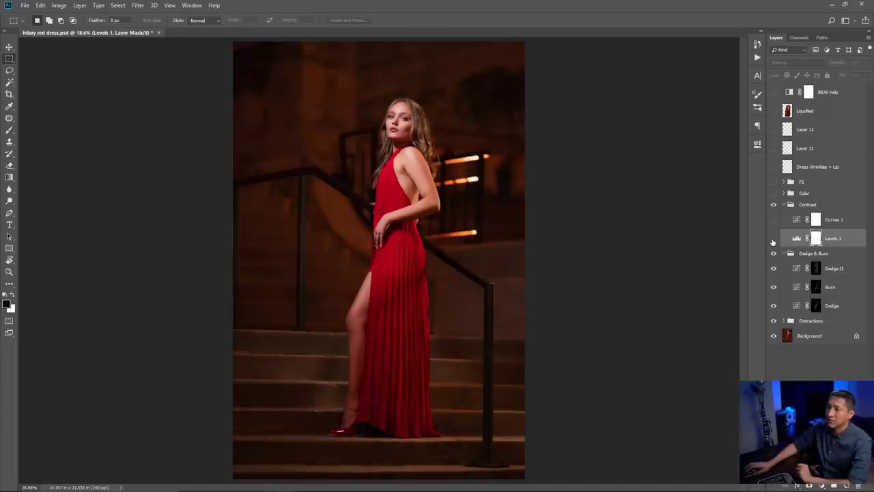
pyautogui.click(774, 239)
pyautogui.click(774, 239)
pyautogui.click(774, 238)
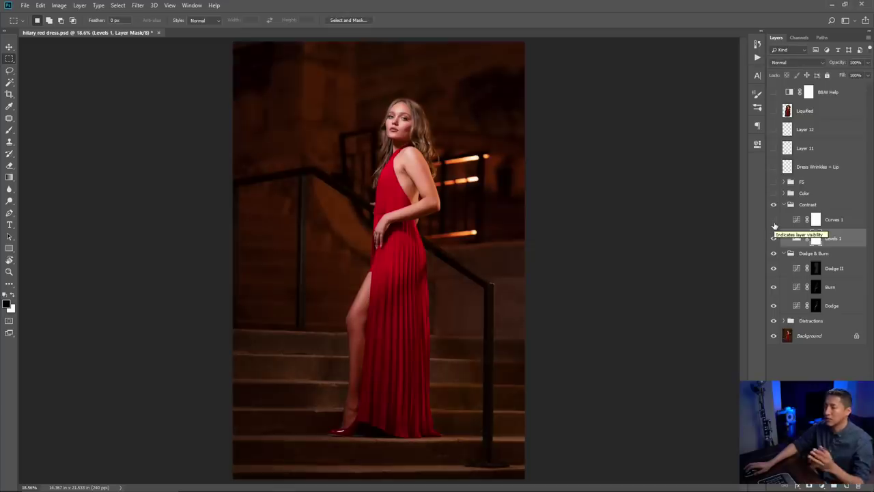
pyautogui.click(774, 220)
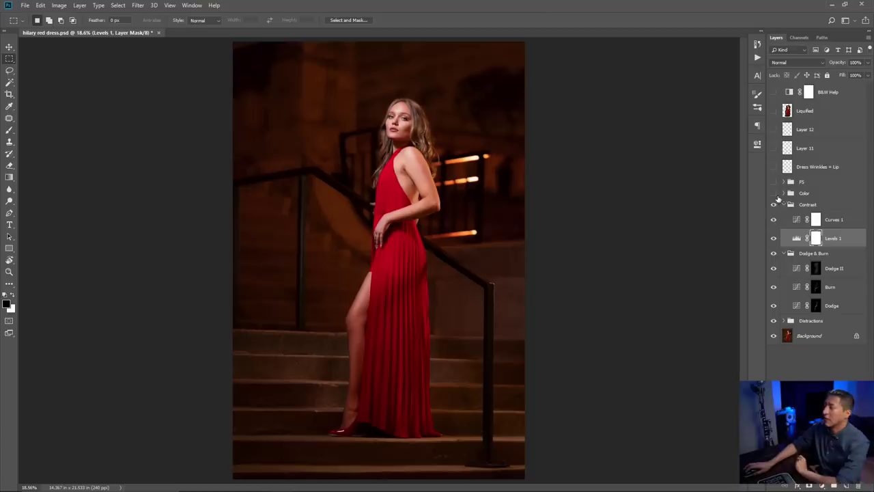
# Turn on the Color group with only Selective Color 1 visible, and review that adjustment's Reds and Yellows settings.
pyautogui.click(774, 194)
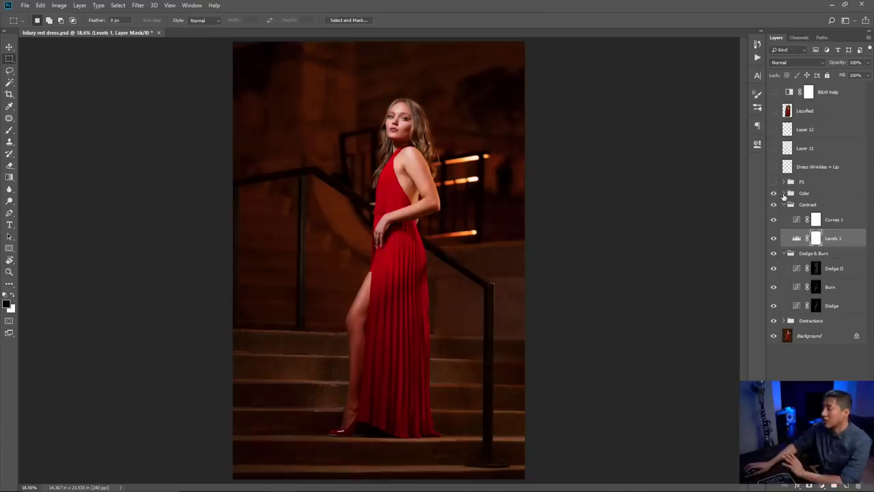
pyautogui.click(784, 193)
pyautogui.click(774, 209)
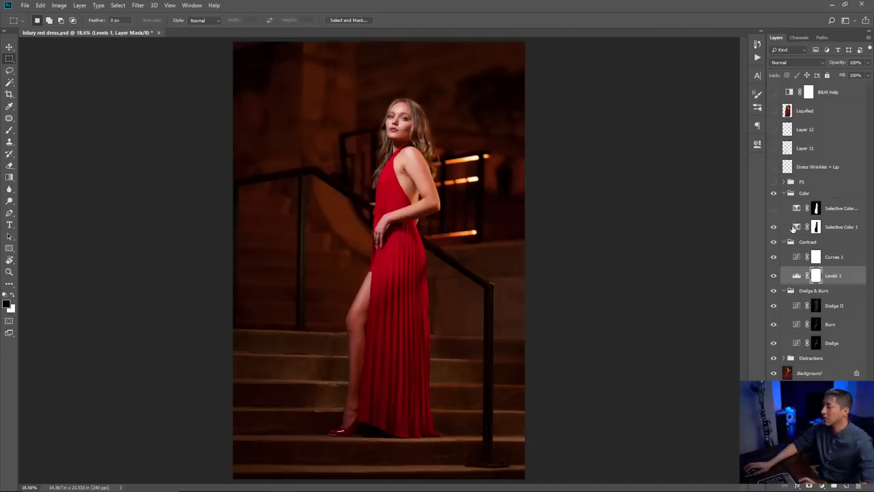
pyautogui.doubleClick(796, 226)
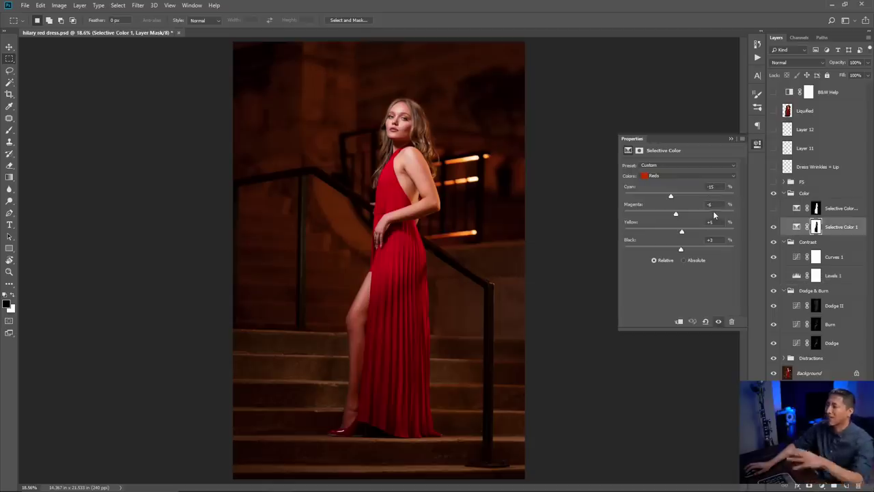
pyautogui.click(716, 176)
pyautogui.click(677, 180)
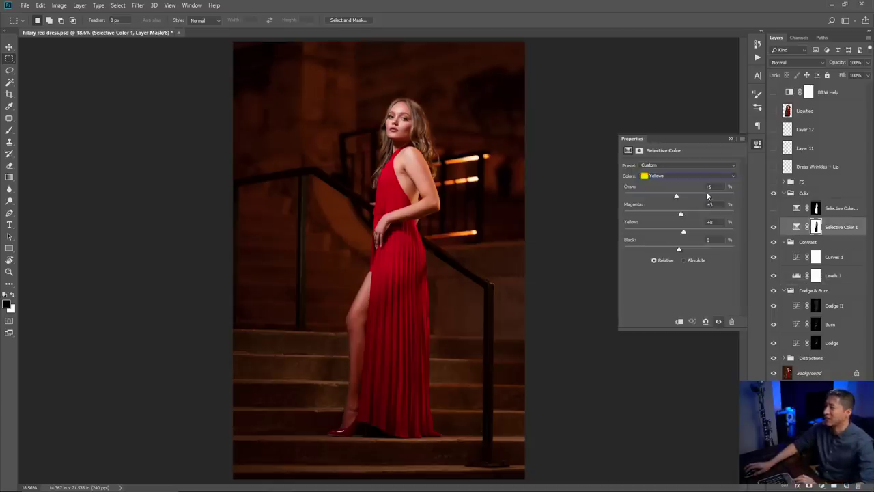
pyautogui.click(731, 138)
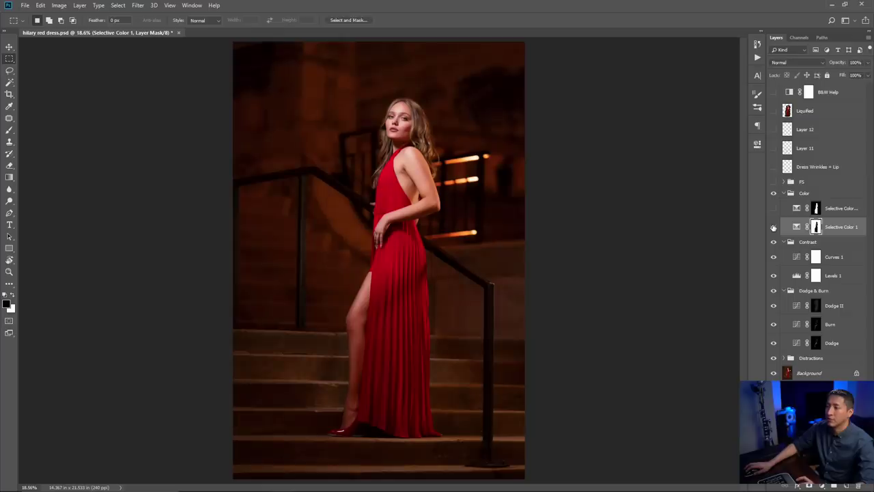
# Compare the image with and without Selective Color 1, and turn on the Selective Color 1 copy layer.
pyautogui.click(774, 227)
pyautogui.click(774, 227)
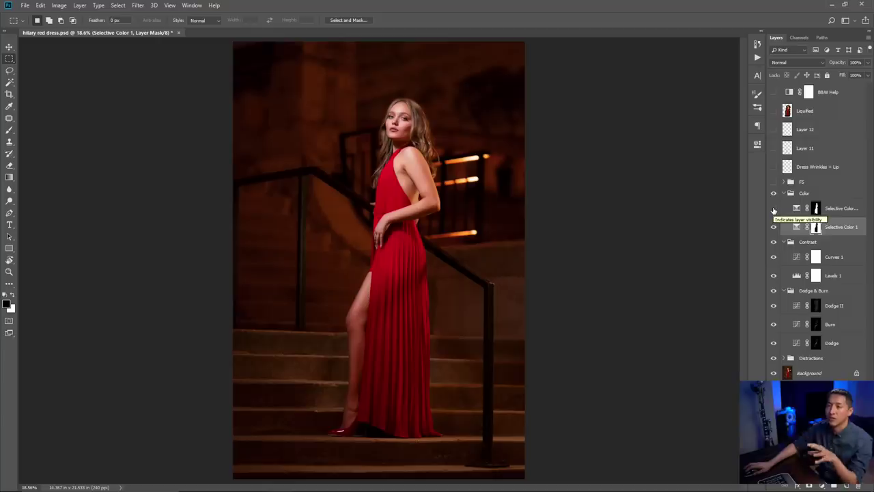
pyautogui.click(774, 209)
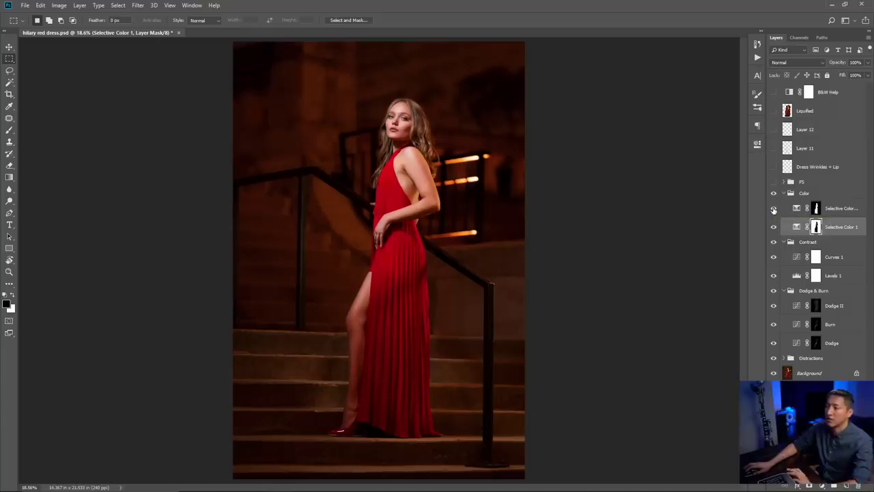
# Review the Yellows and Reds settings of the Selective Color 1 copy adjustment.
pyautogui.doubleClick(797, 208)
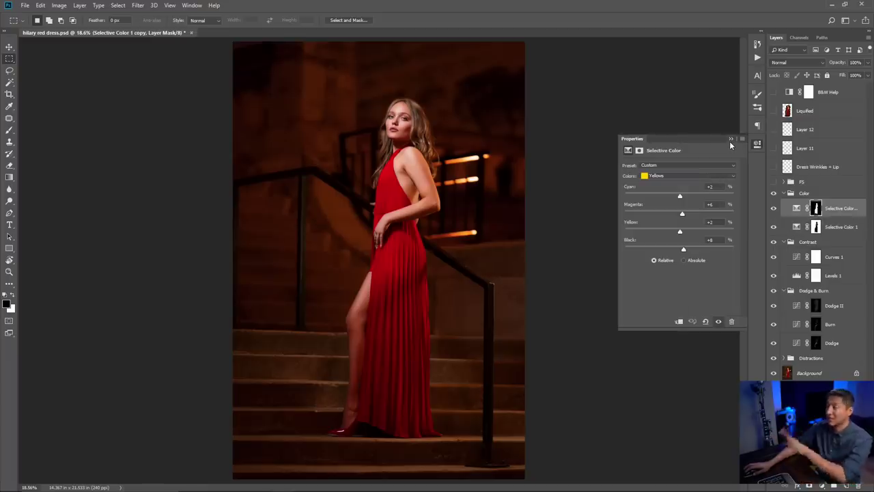
pyautogui.click(717, 175)
pyautogui.click(715, 185)
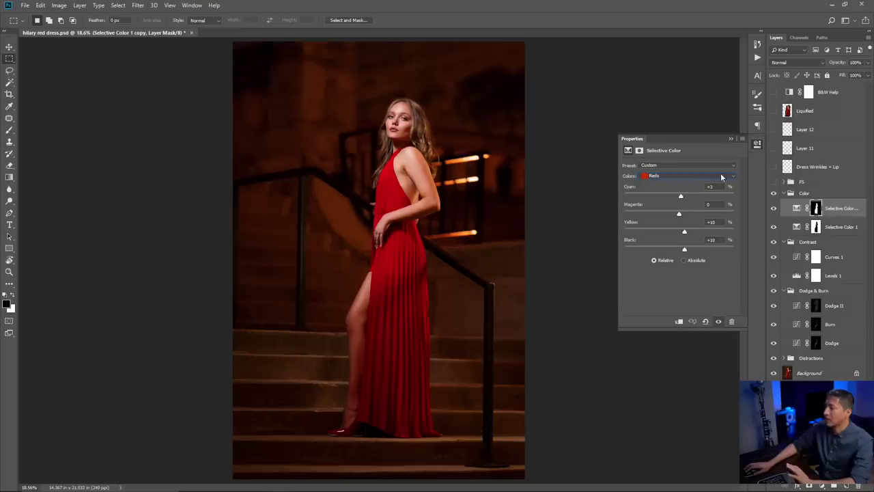
pyautogui.click(731, 139)
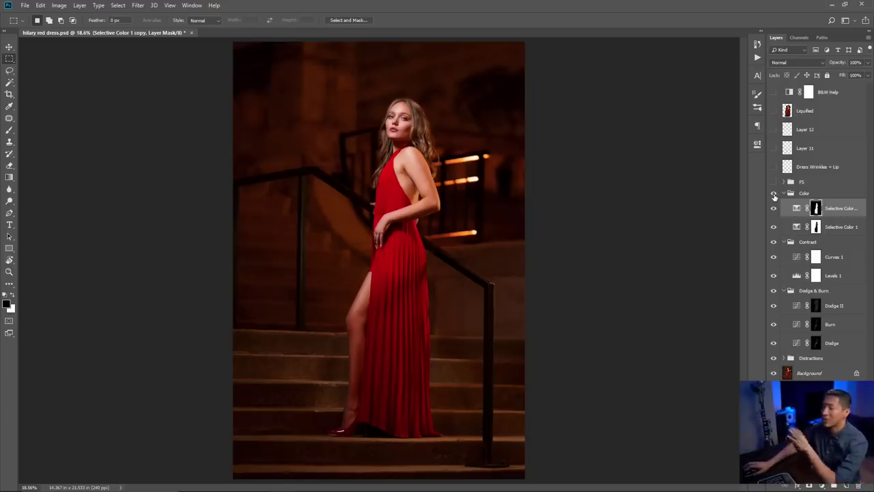
# Collapse all open layer groups, and turn on and expand the FS group.
pyautogui.keyDown('ctrl'); pyautogui.click(783, 193); pyautogui.keyUp('ctrl')
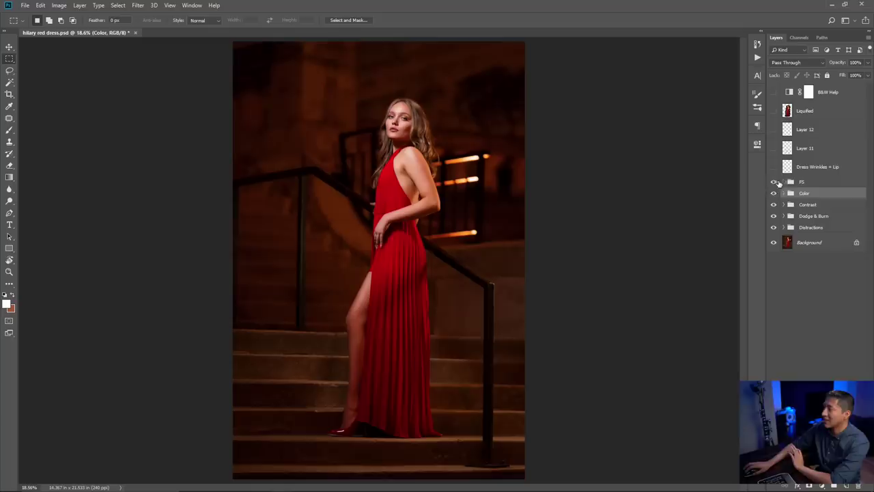
pyautogui.click(783, 182)
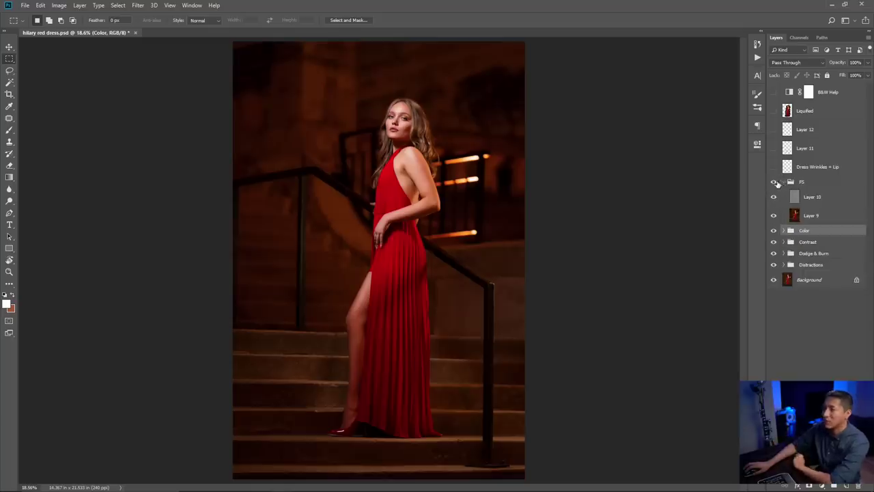
# Compare the image with and without the FS group, both in full view and close up on the woman's face.
pyautogui.click(774, 183)
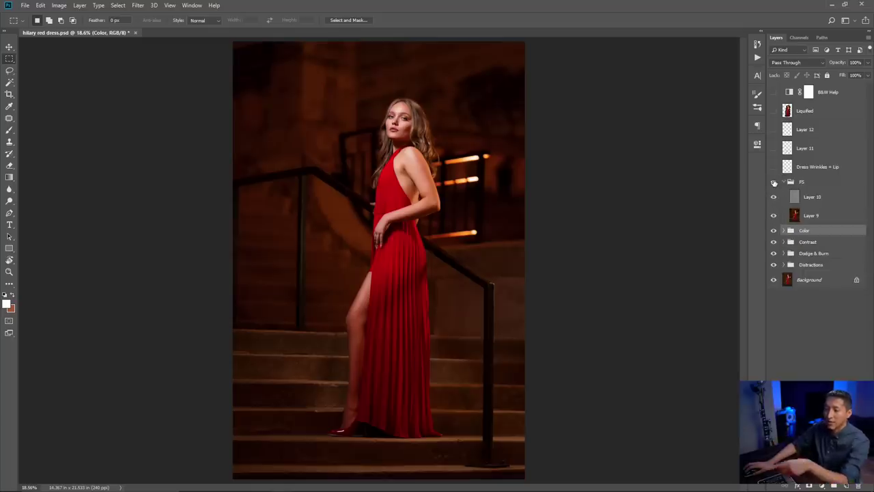
pyautogui.click(774, 182)
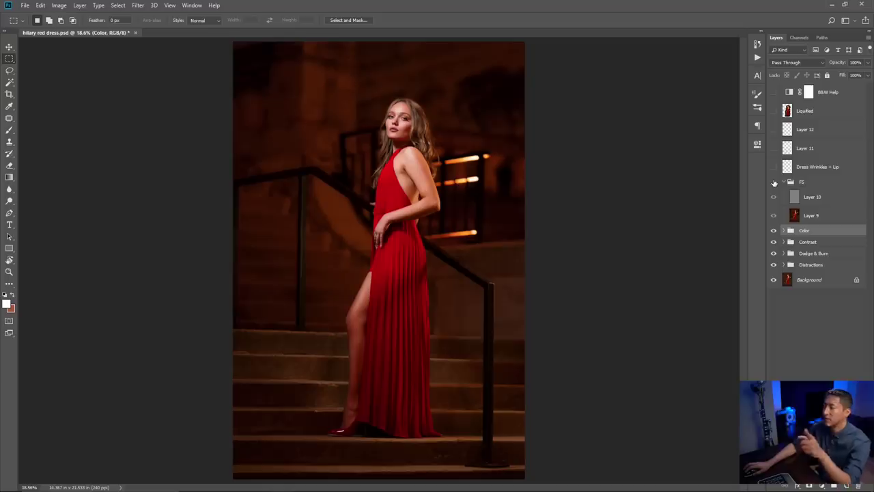
pyautogui.click(774, 183)
pyautogui.click(810, 183)
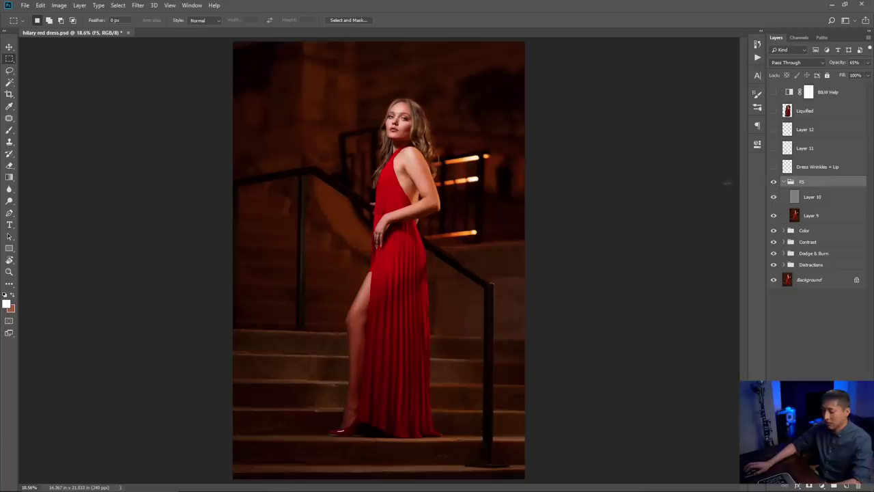
pyautogui.hotkey('ctrl', '+')
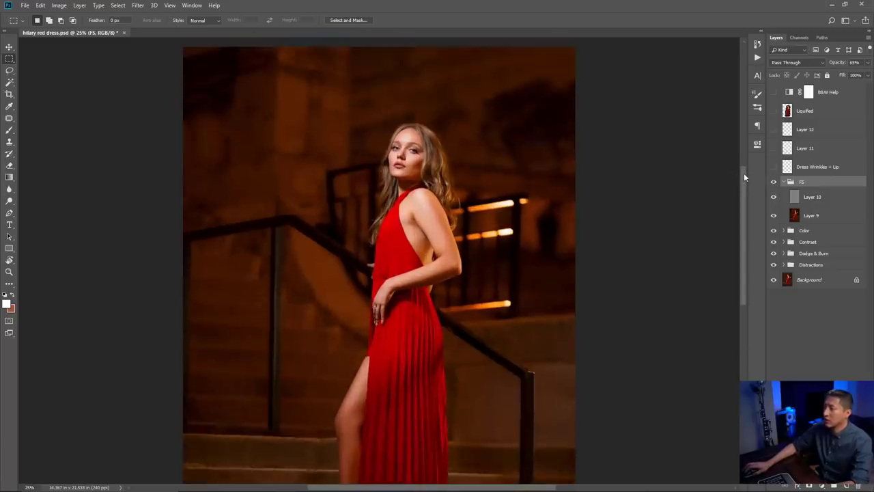
pyautogui.hotkey('ctrl', '+')
pyautogui.hotkey('ctrl', '+')
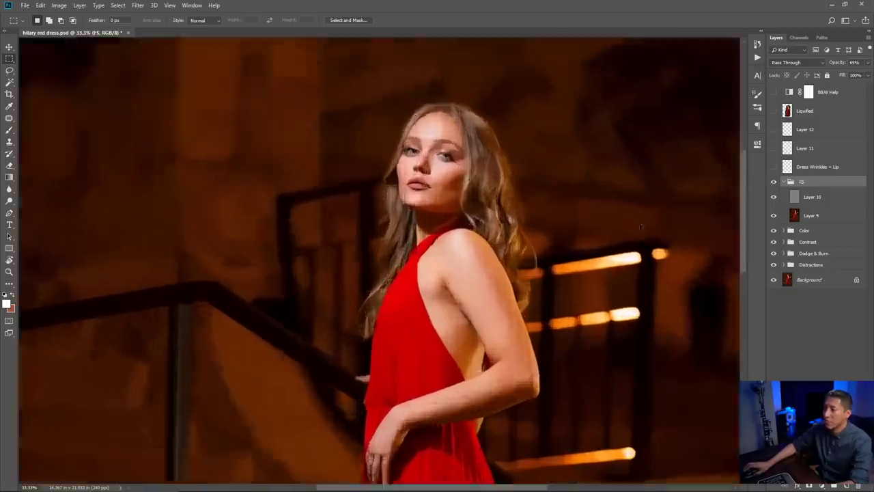
pyautogui.click(774, 183)
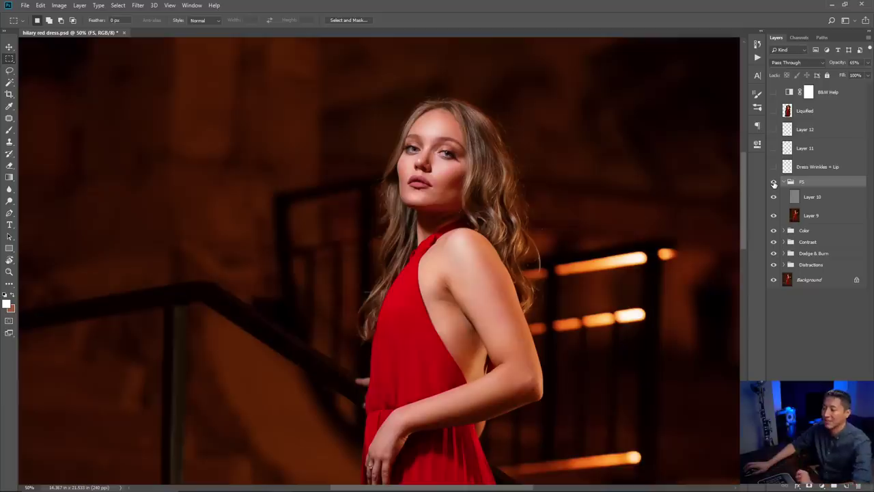
# Recheck the FS group's effect on the portrait, leave the group turned on, and return to the full image.
pyautogui.click(774, 183)
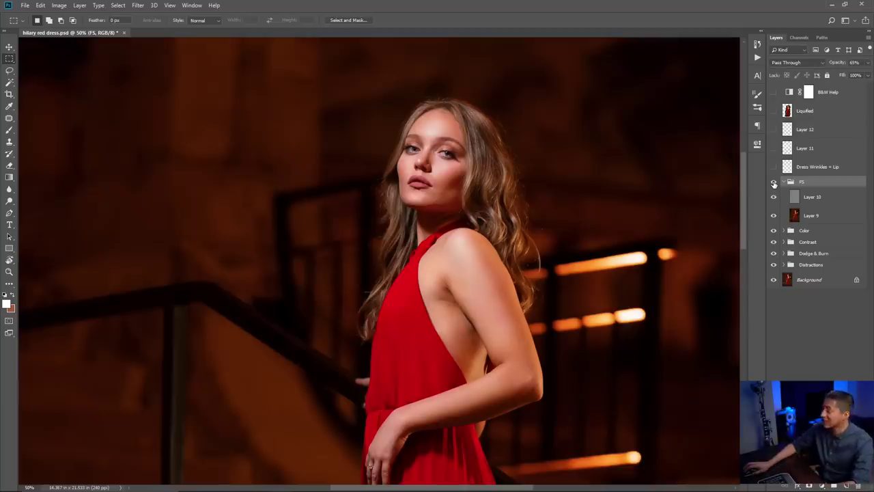
pyautogui.hotkey('ctrl', '0')
pyautogui.hotkey('ctrl', '0')
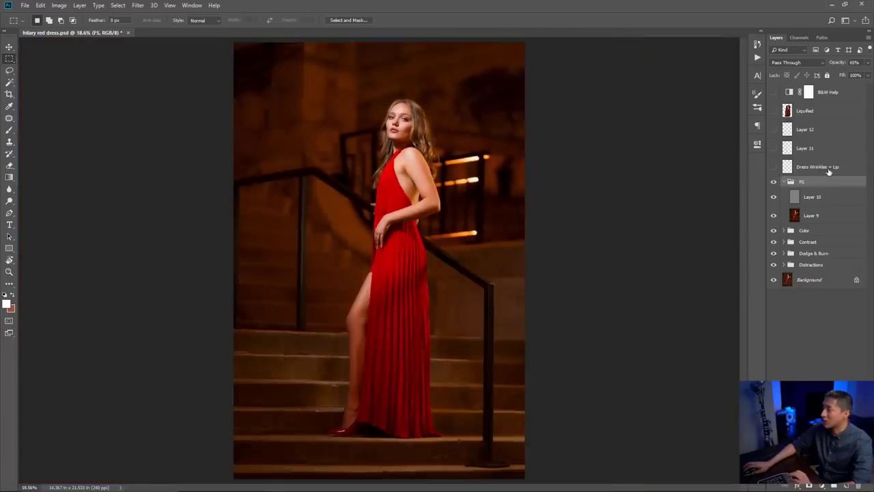
# Turn on the Dress Wrinkles + Lip layer and compare the image with and without it on the face and lower dress.
pyautogui.hotkey('ctrl', '+')
pyautogui.scroll(4, 555, 224)
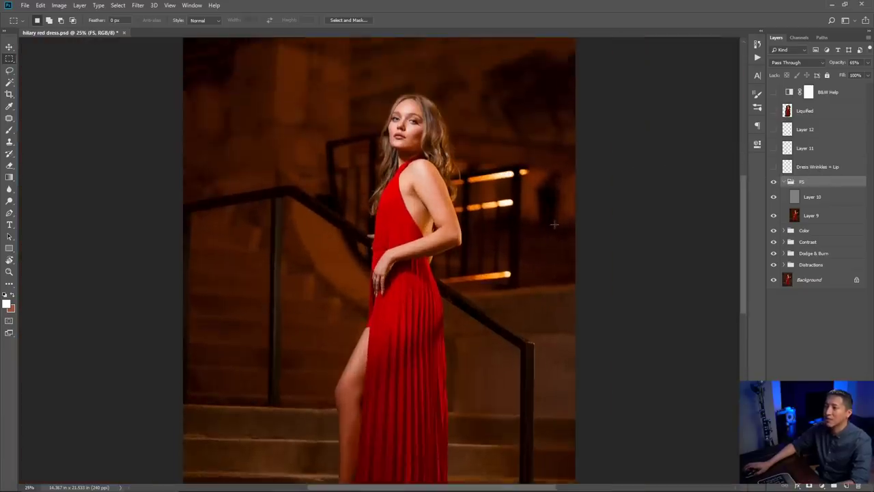
pyautogui.scroll(3, 390, 188)
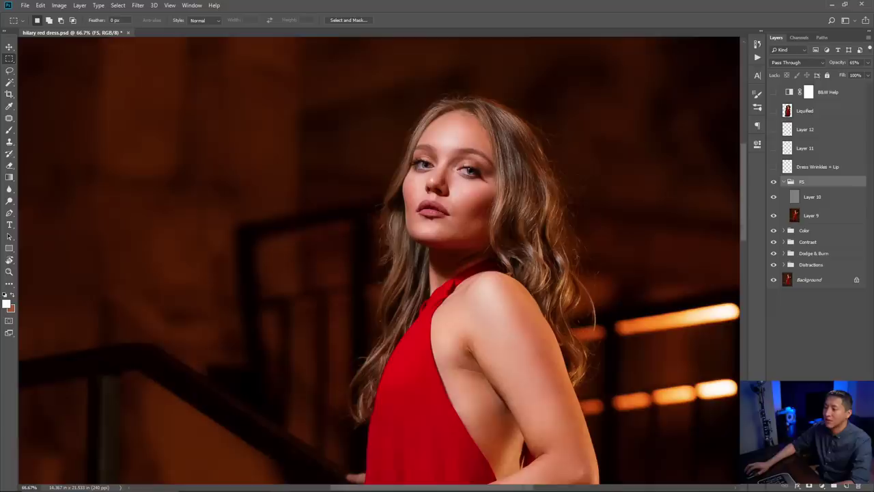
pyautogui.click(774, 166)
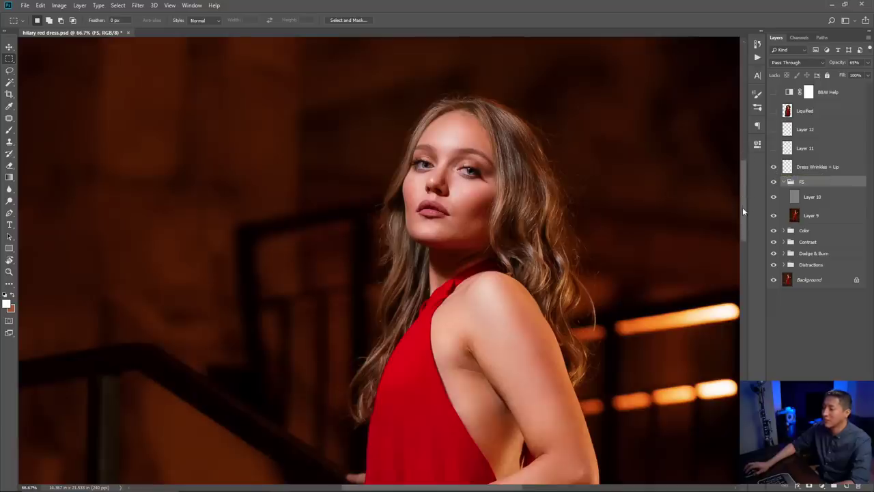
pyautogui.scroll(-10, 745, 251)
pyautogui.hotkey('ctrl', '-')
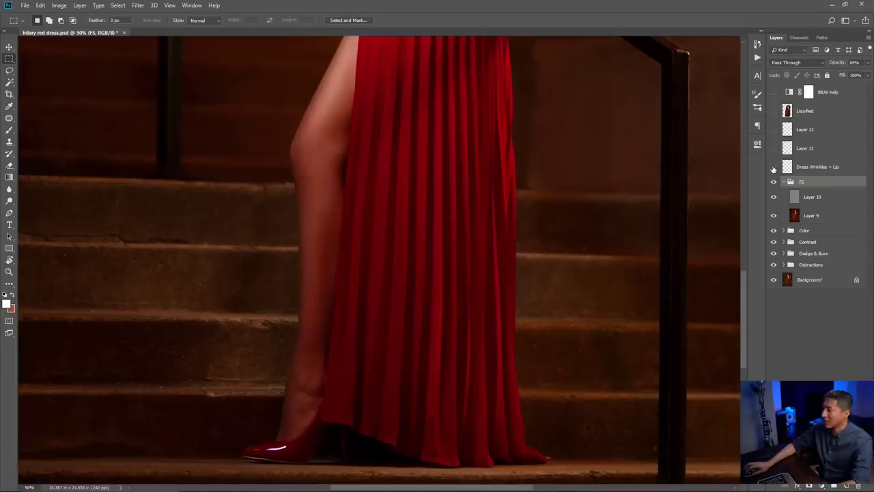
pyautogui.click(774, 166)
# Show the whole image and turn on Layer 11.
pyautogui.hotkey('ctrl', '0')
pyautogui.moveTo(776, 149)
pyautogui.mouseDown()
pyautogui.moveTo(776, 119)
pyautogui.moveTo(774, 150)
pyautogui.mouseUp()
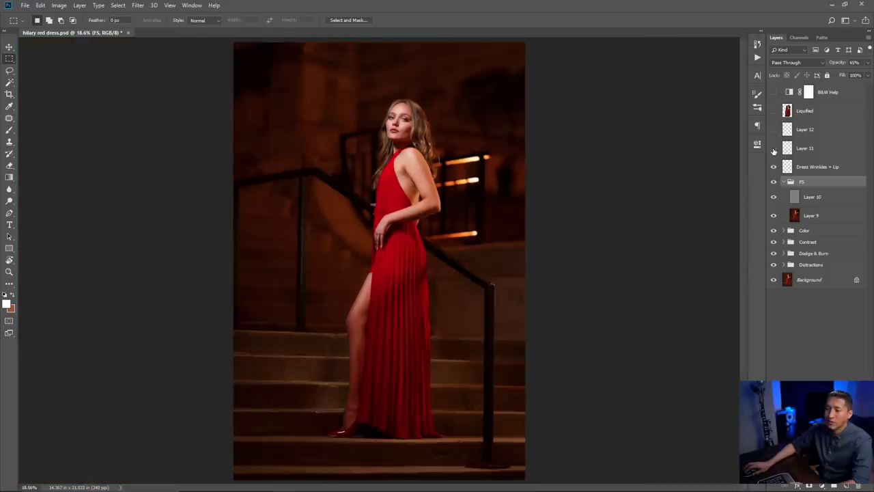
pyautogui.click(774, 150)
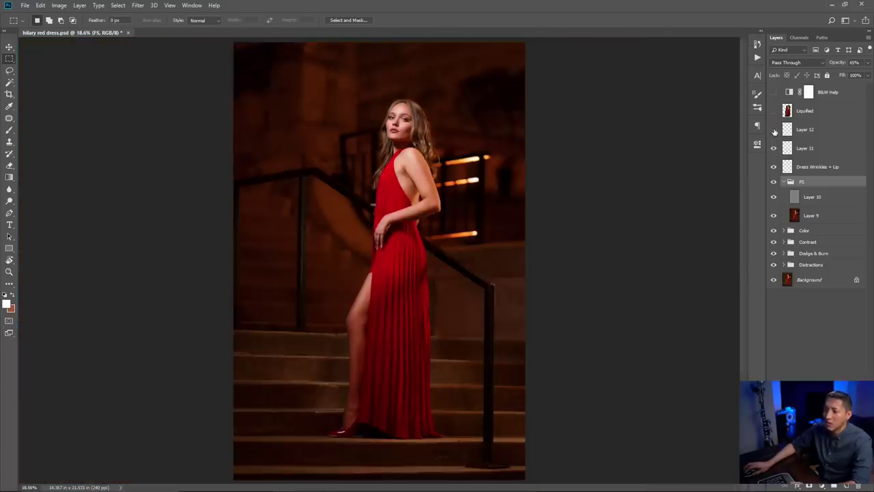